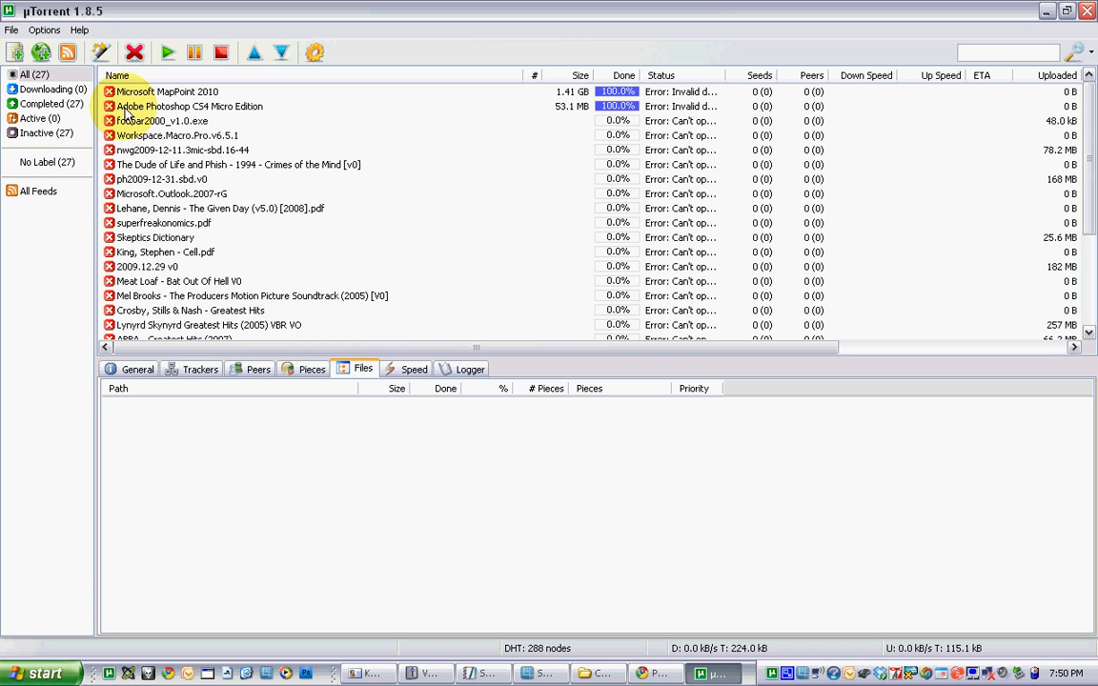
Step: Test from the Speed Guide whether port 19444 is forwarded, inspect the tested IP address and port, and close the guide unchanged
left_click(45, 30)
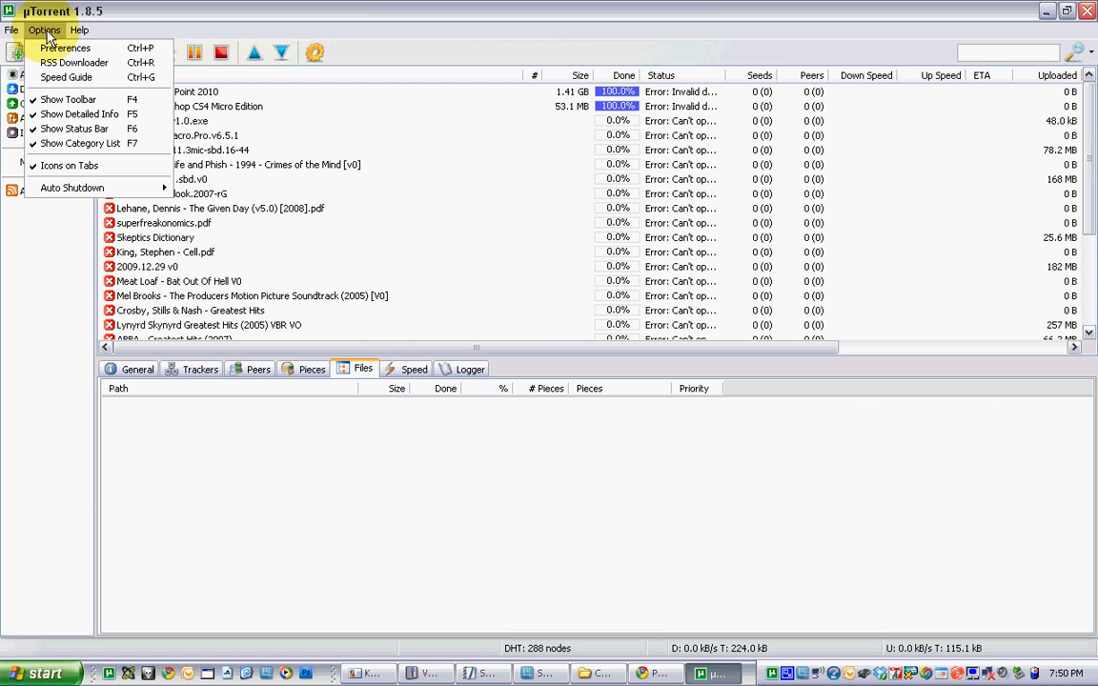
left_click(61, 76)
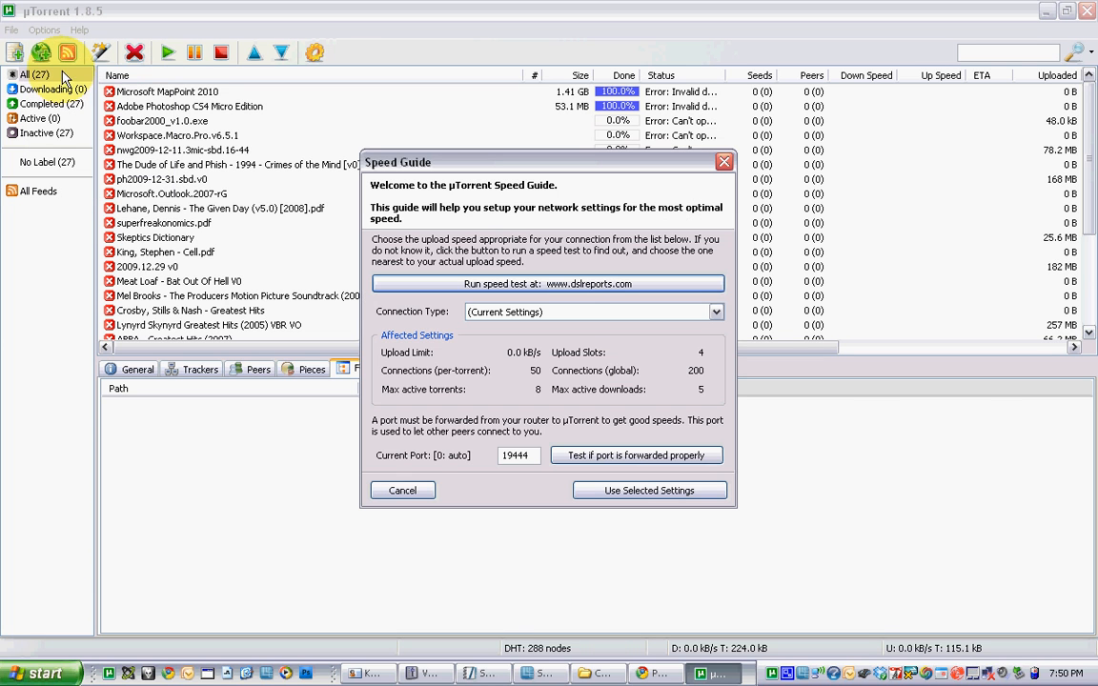
left_click(680, 454)
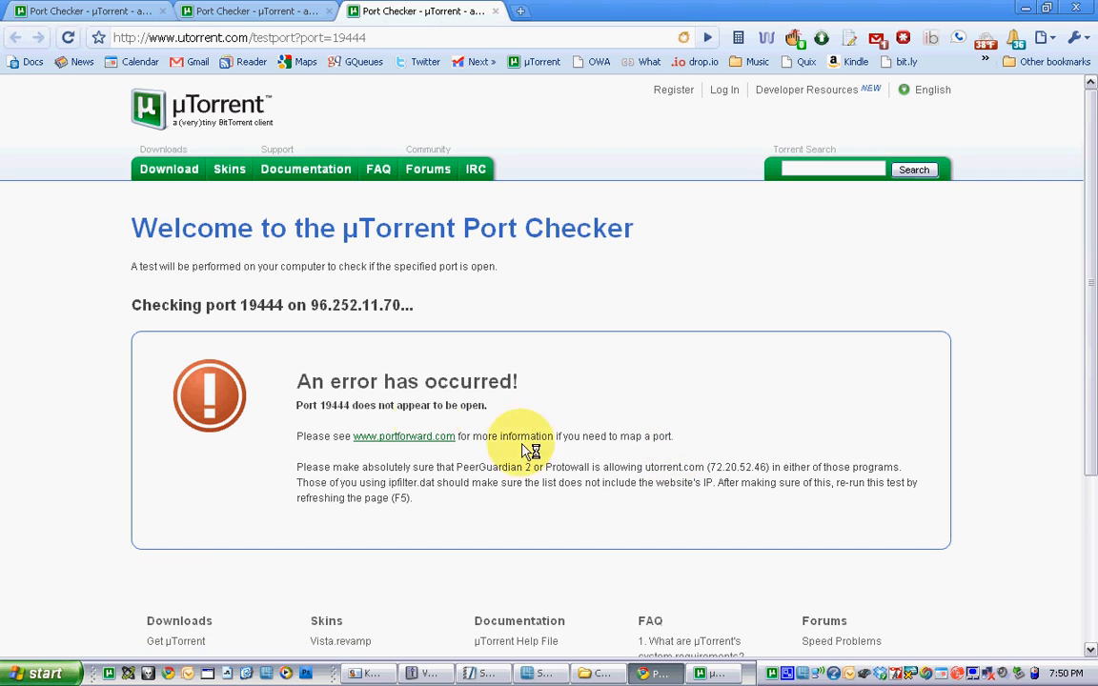
left_click_drag(241, 303, 420, 293)
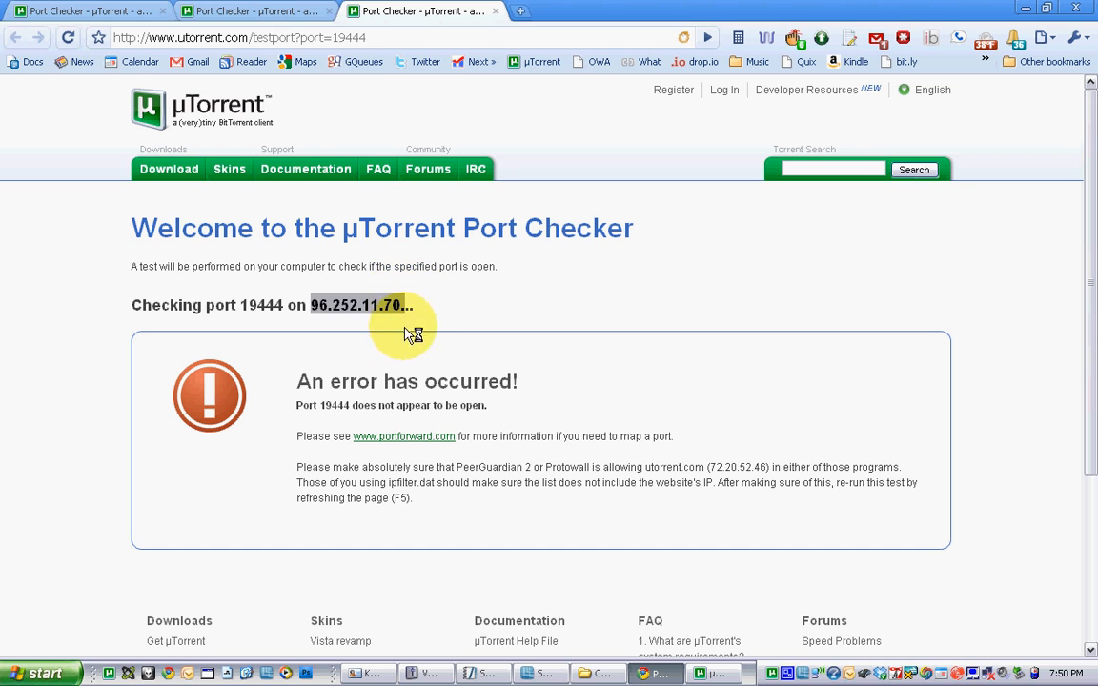
double_click(245, 306)
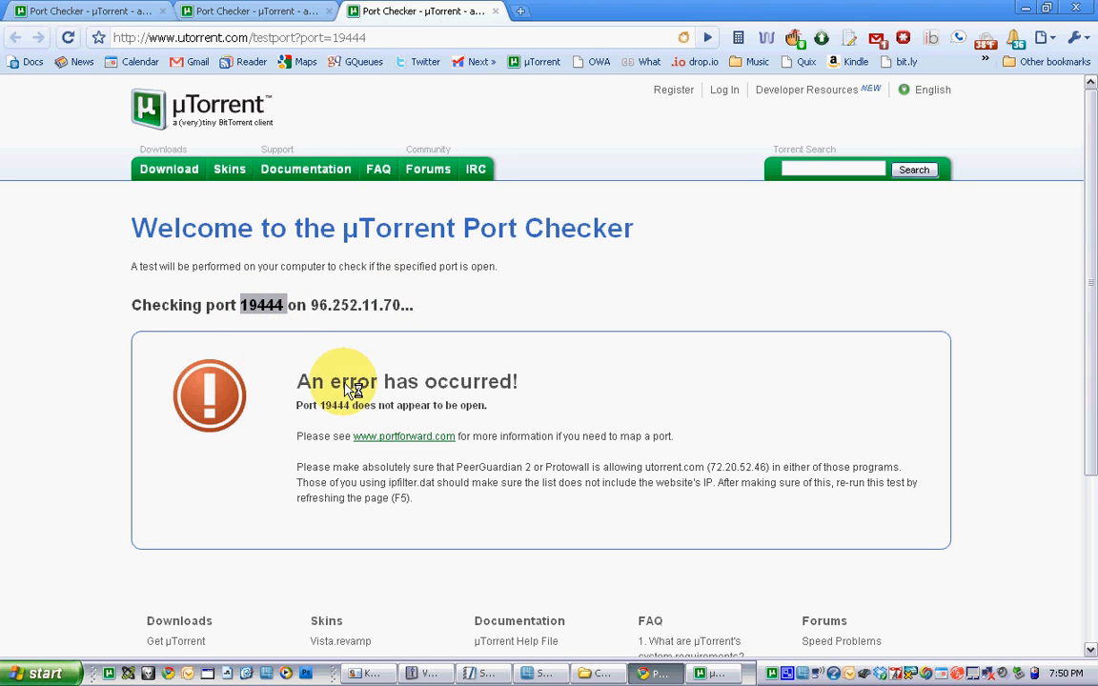
left_click(712, 672)
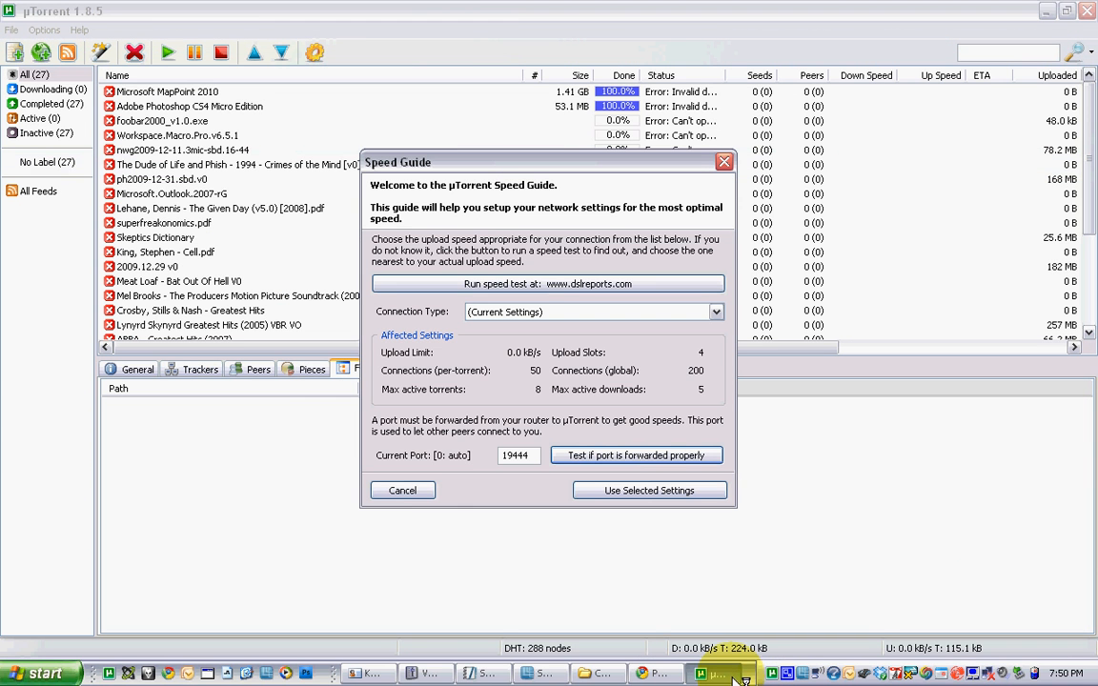
left_click(403, 490)
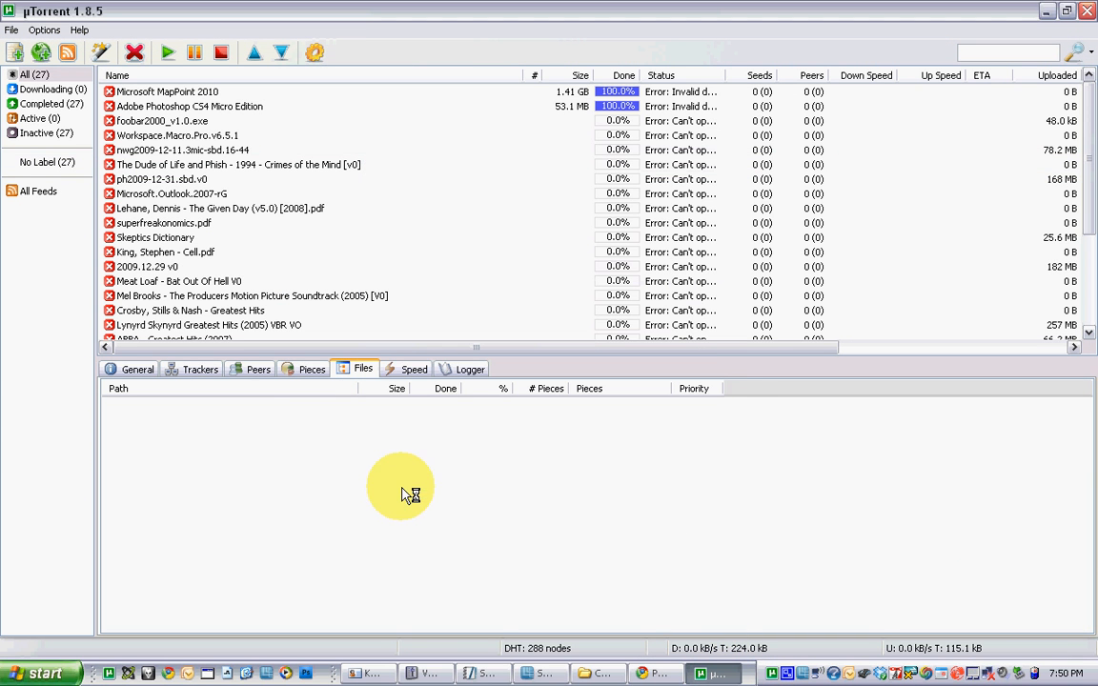
Step: Check that bt.enable_tracker is set to True in the advanced preferences and accept the preferences
left_click(44, 30)
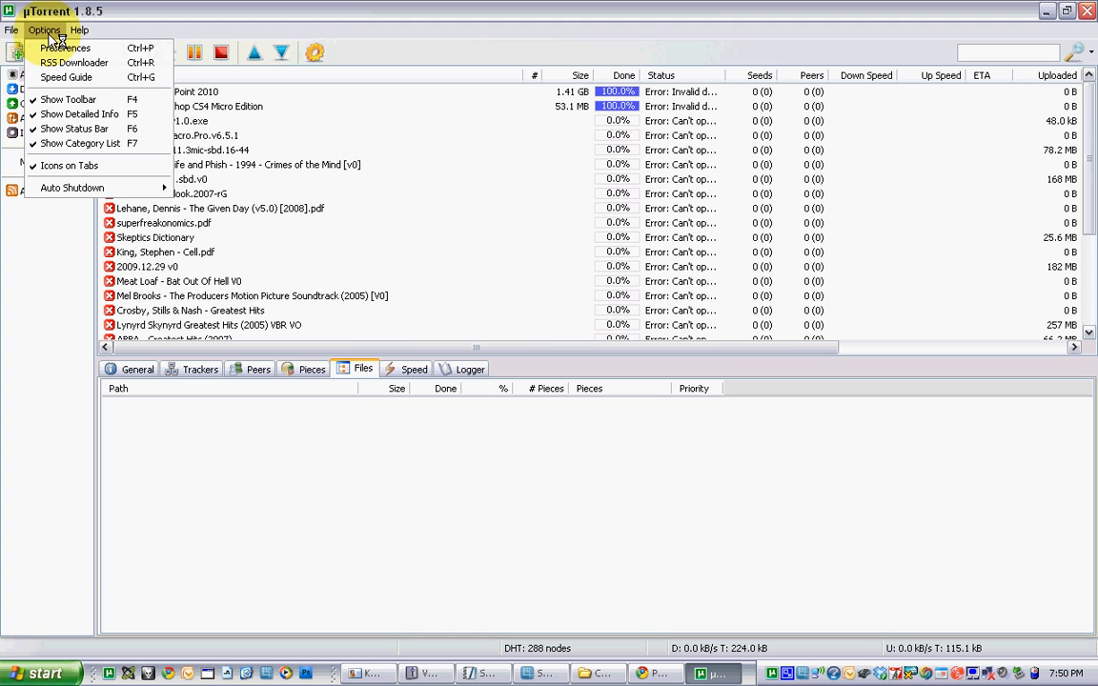
left_click(59, 50)
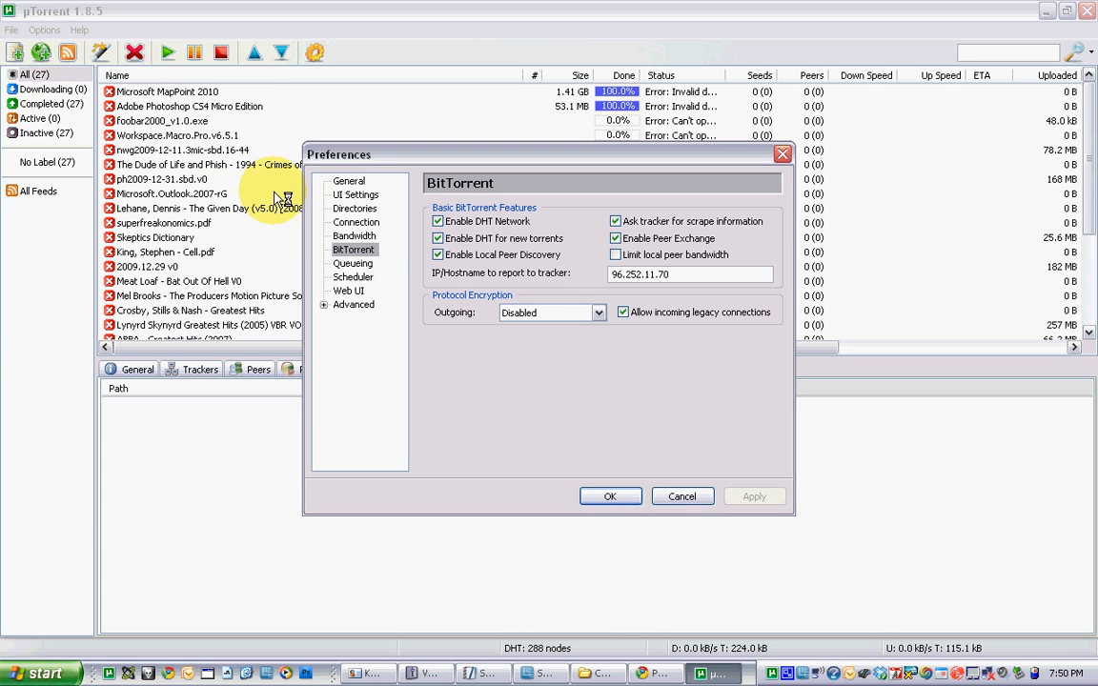
left_click(367, 304)
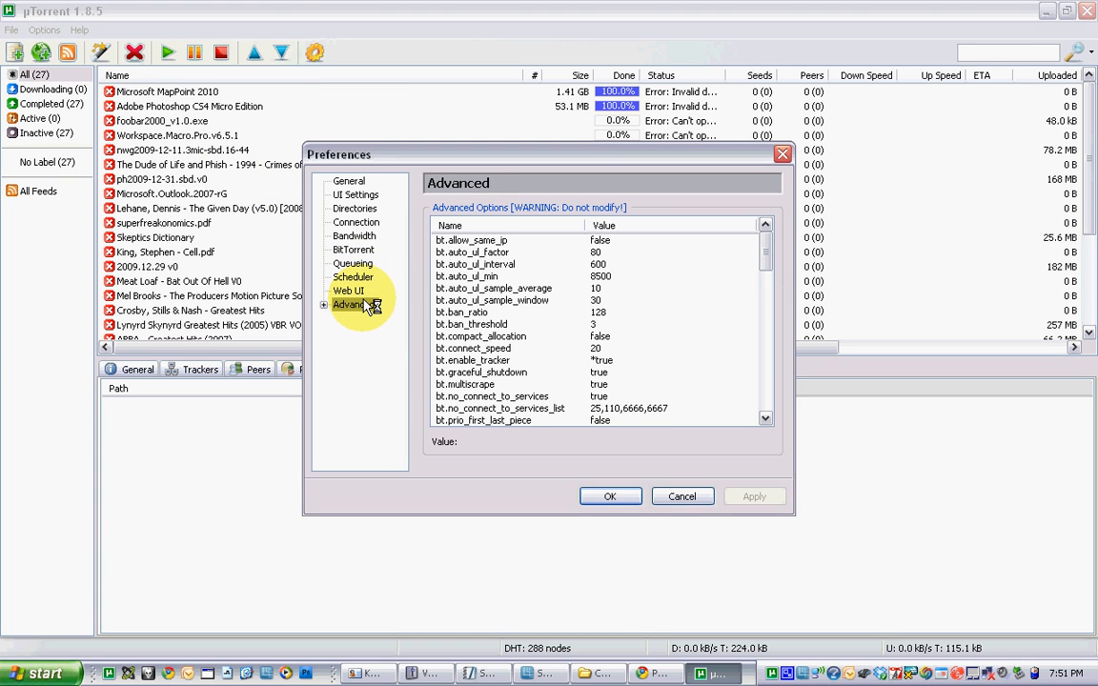
left_click(505, 361)
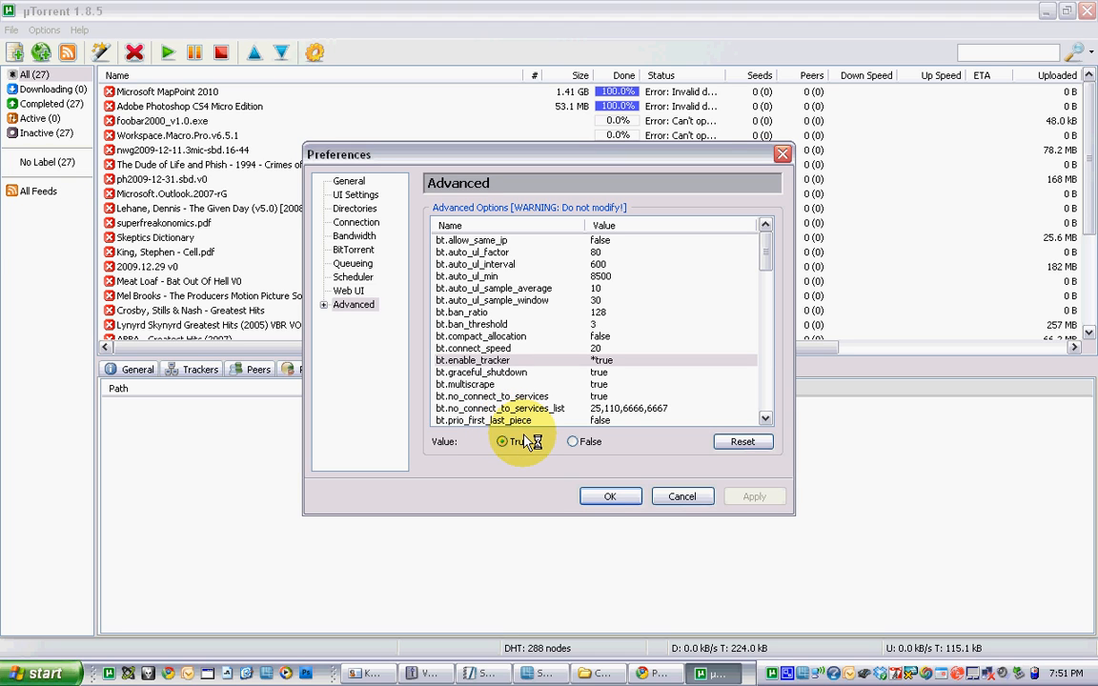
left_click(613, 499)
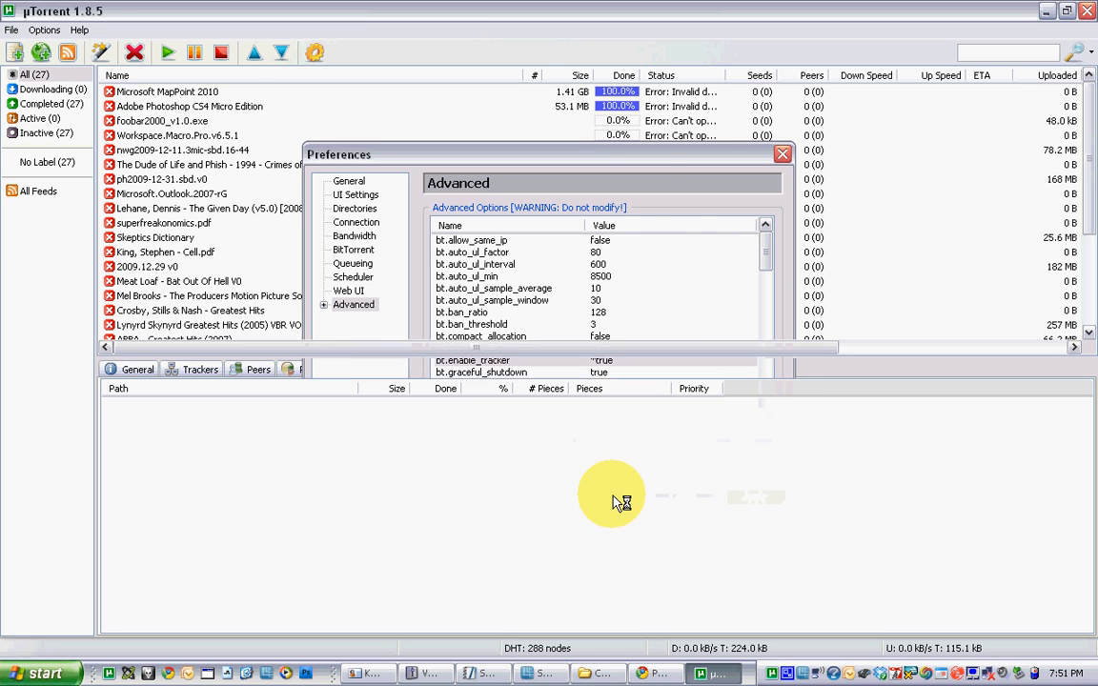
Step: Check the IP/Hostname reported to the tracker in the BitTorrent preferences against the tested IP address and accept the preferences
left_click(44, 29)
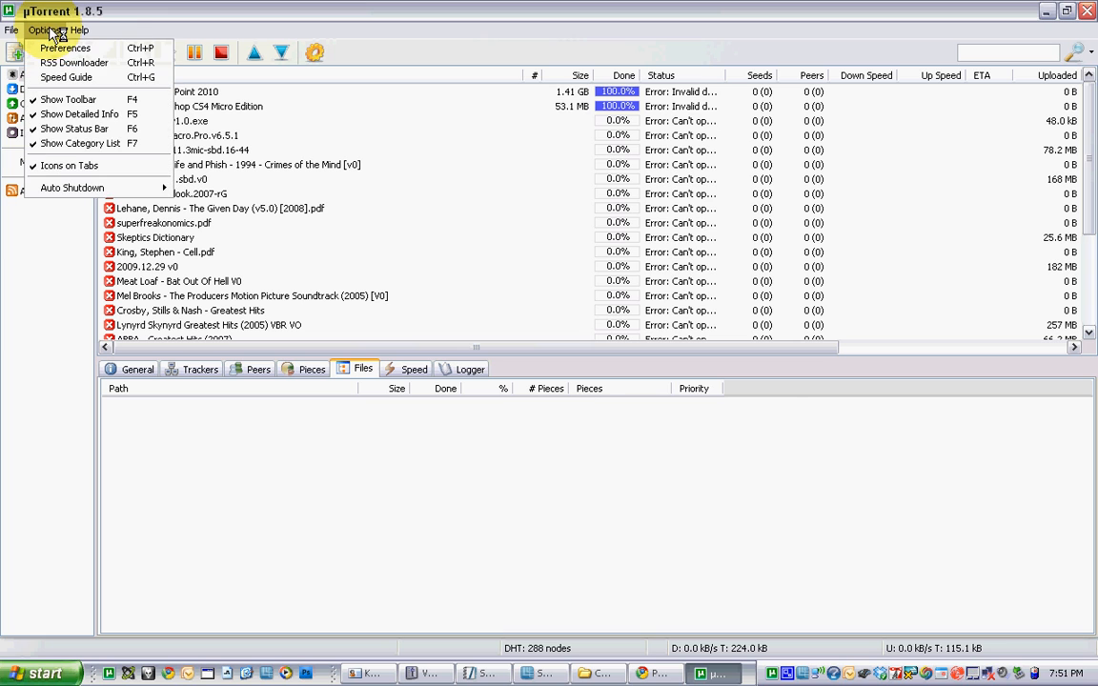
left_click(60, 48)
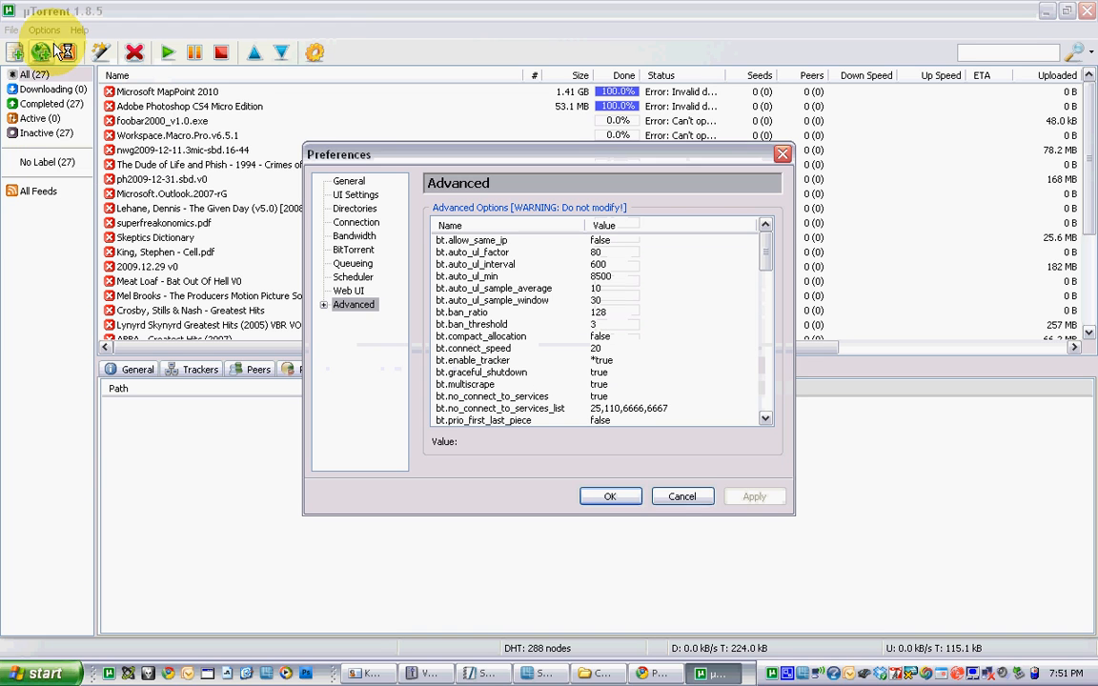
left_click(371, 251)
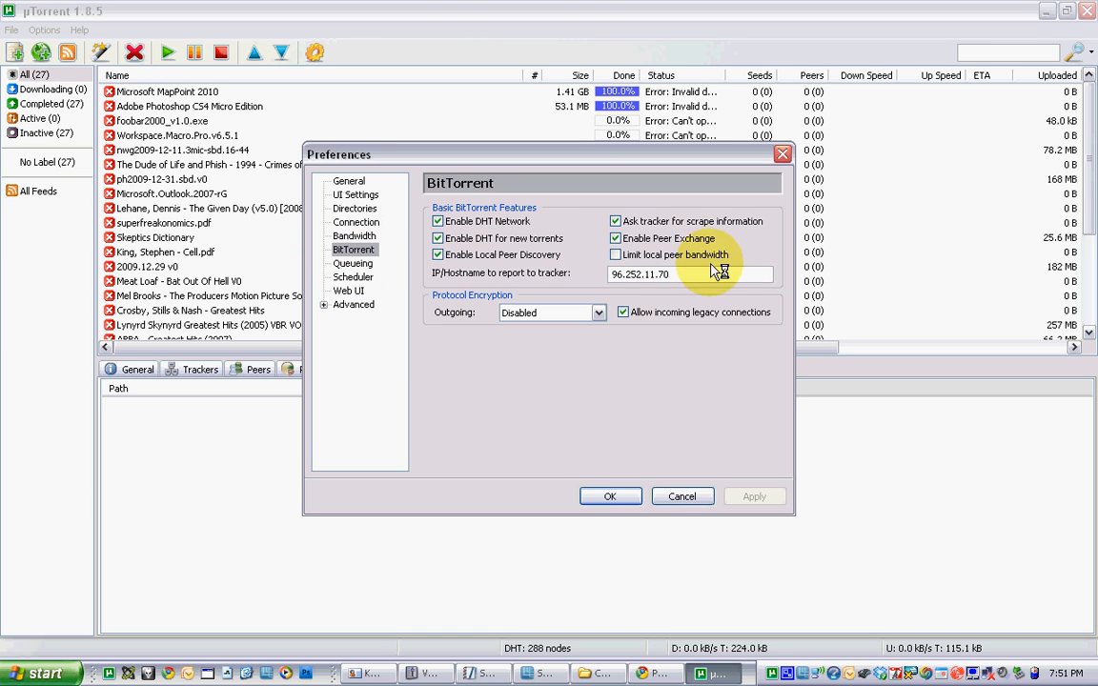
left_click_drag(710, 276, 602, 275)
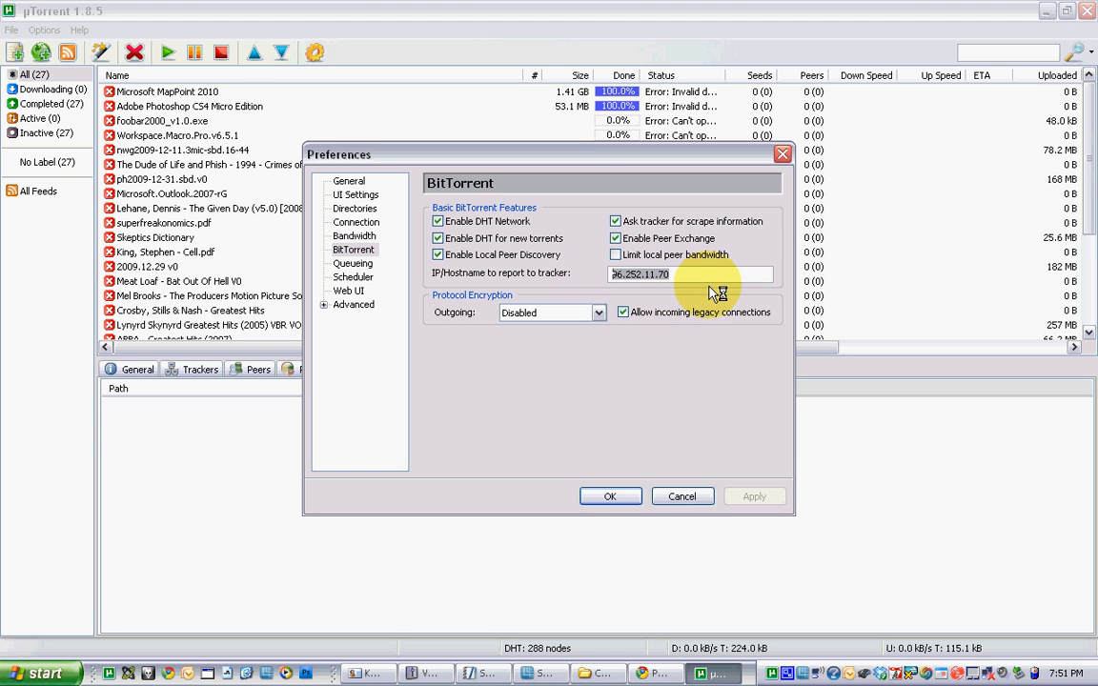
left_click(610, 498)
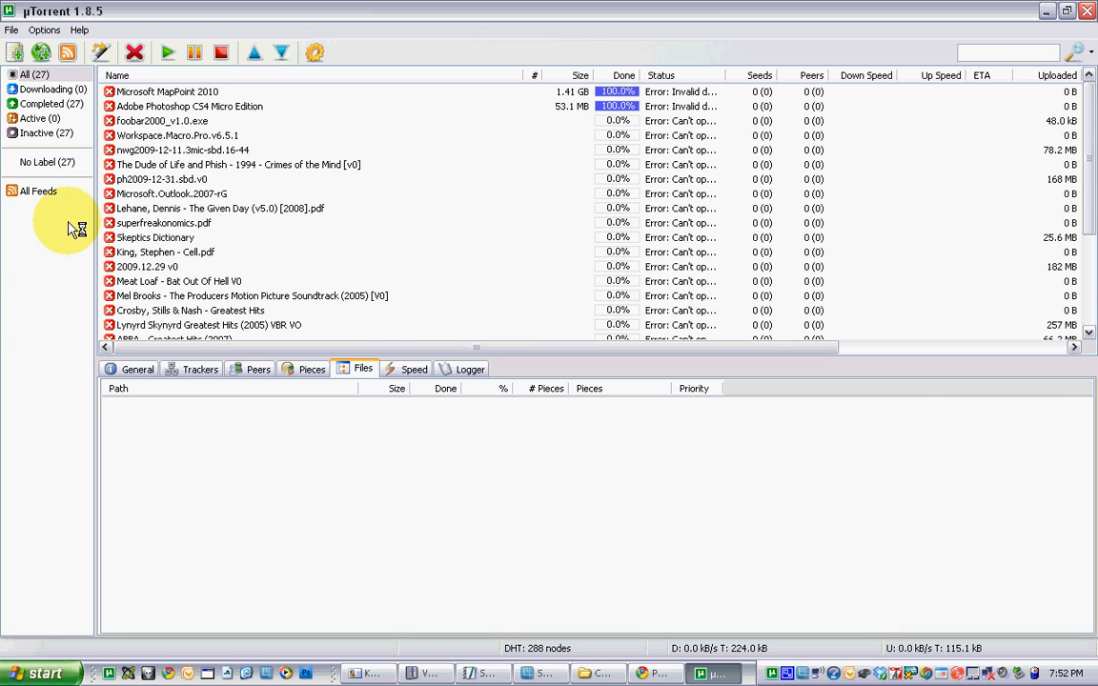
Step: Start creating a new torrent with the HamptonBattery folder on the desktop as its source directory
left_click(11, 29)
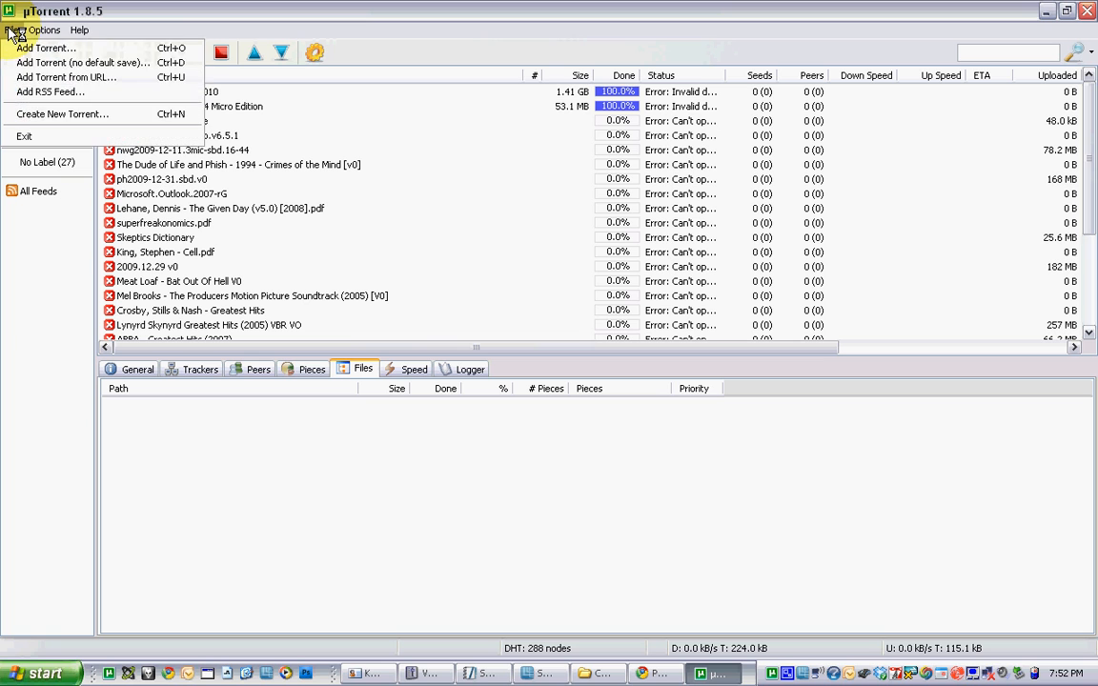
left_click(43, 114)
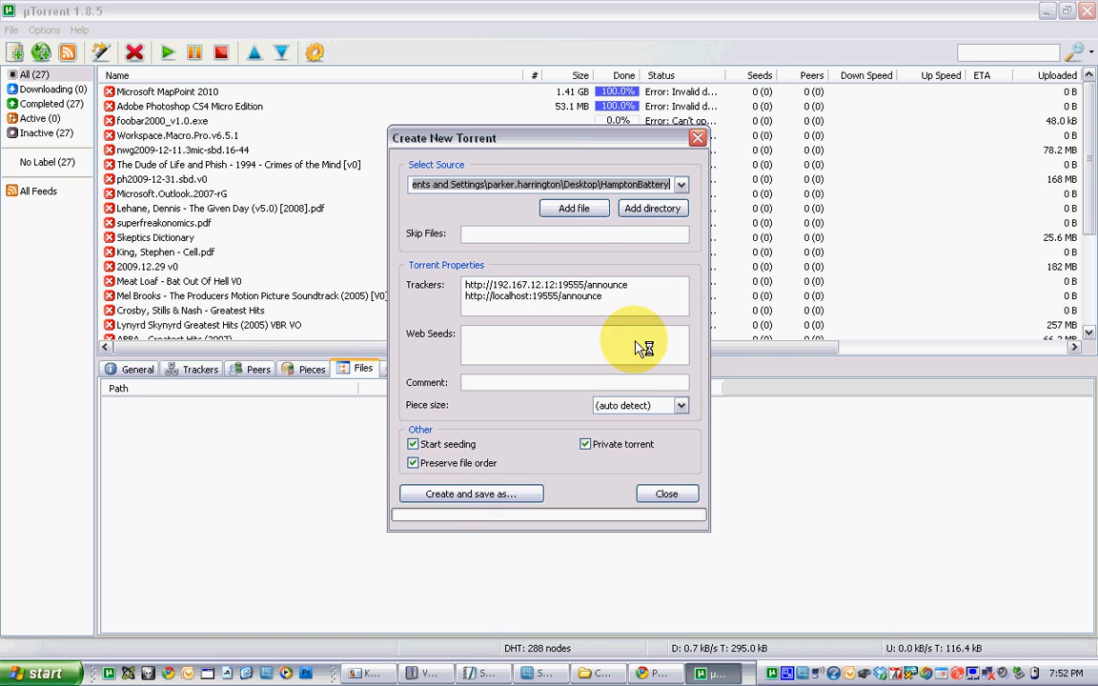
left_click(651, 209)
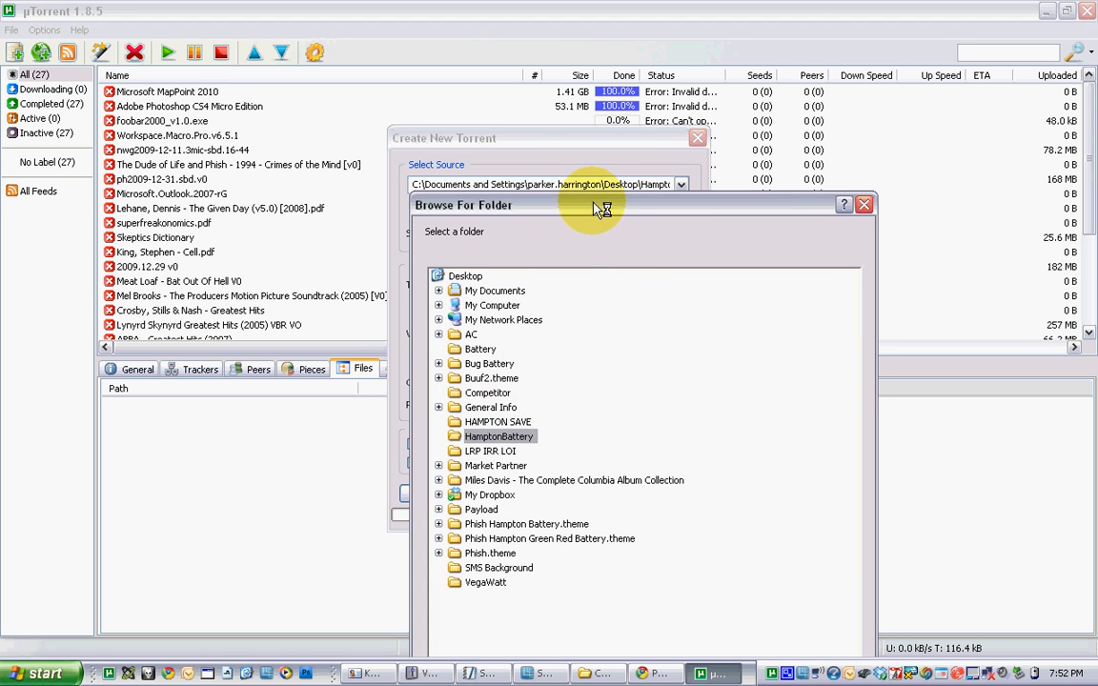
left_click_drag(594, 203, 521, 3)
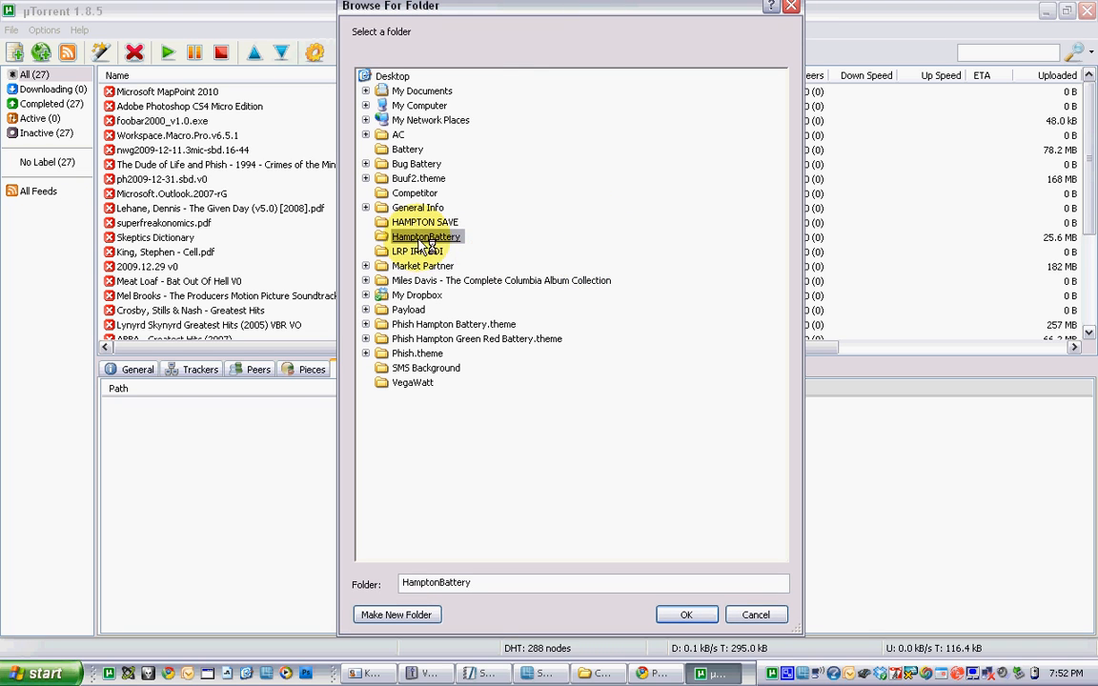
left_click(683, 617)
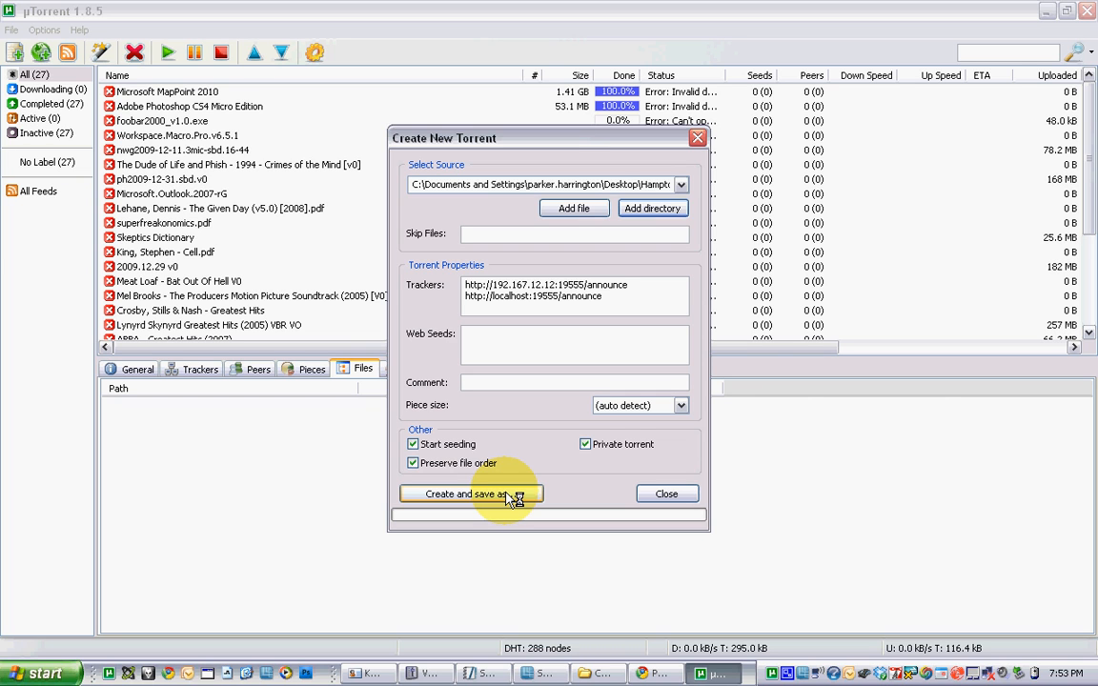
Step: Create the torrent, save it on the desktop as HamptonBattery5.torrent, and close the creation dialog
left_click(470, 494)
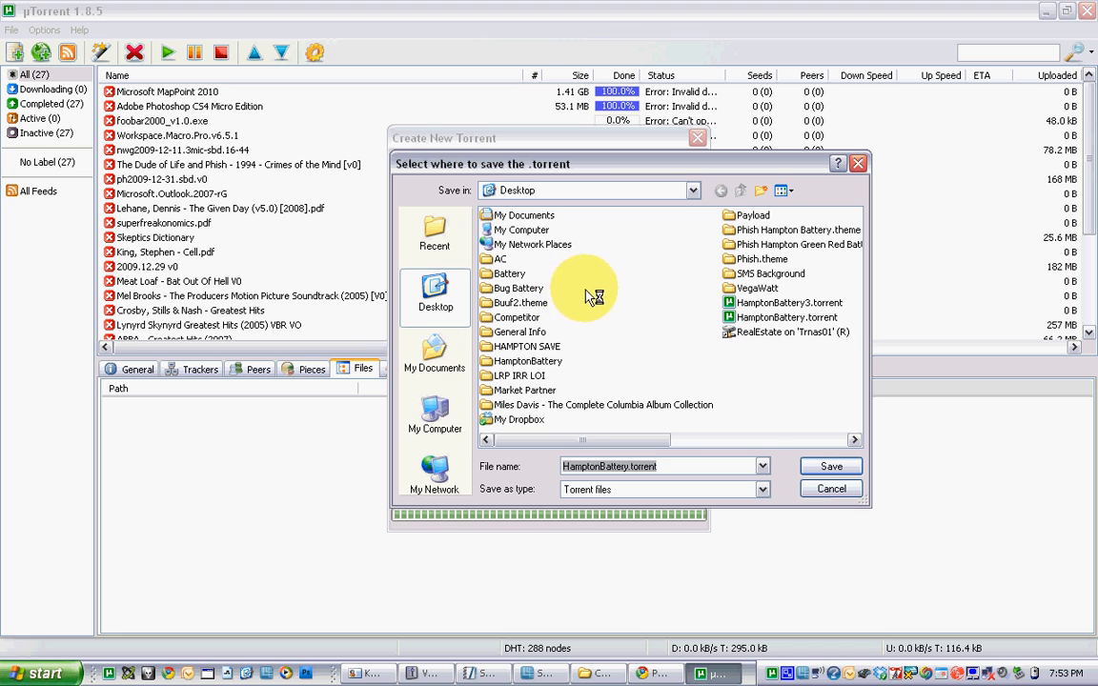
left_click(631, 469)
type("5")
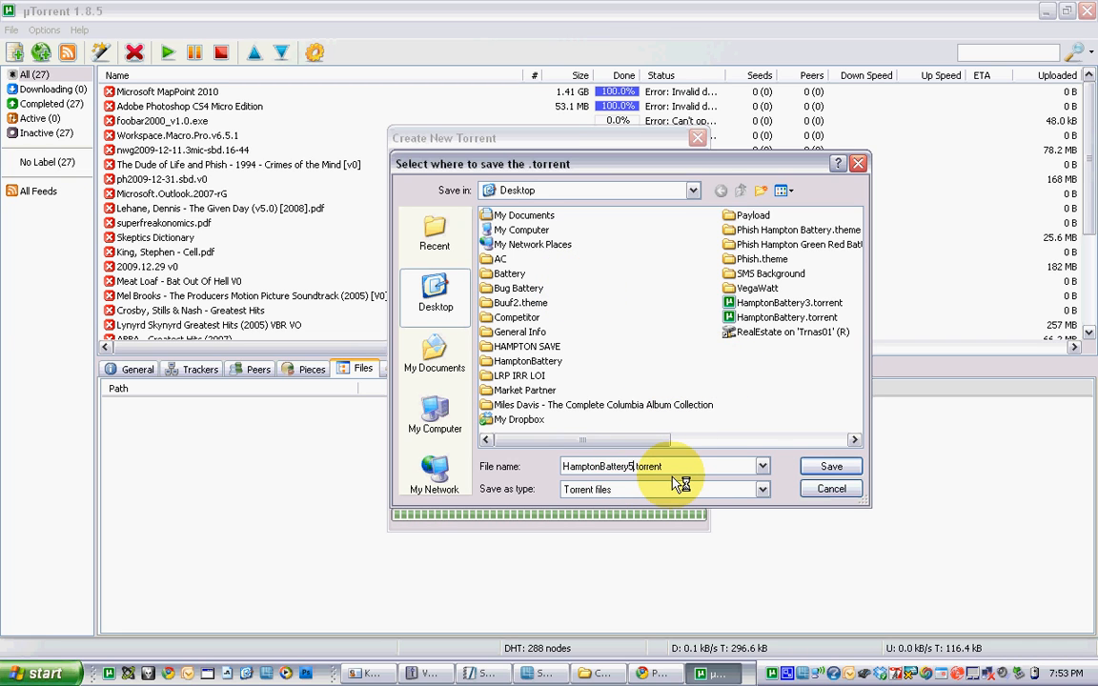
left_click(833, 469)
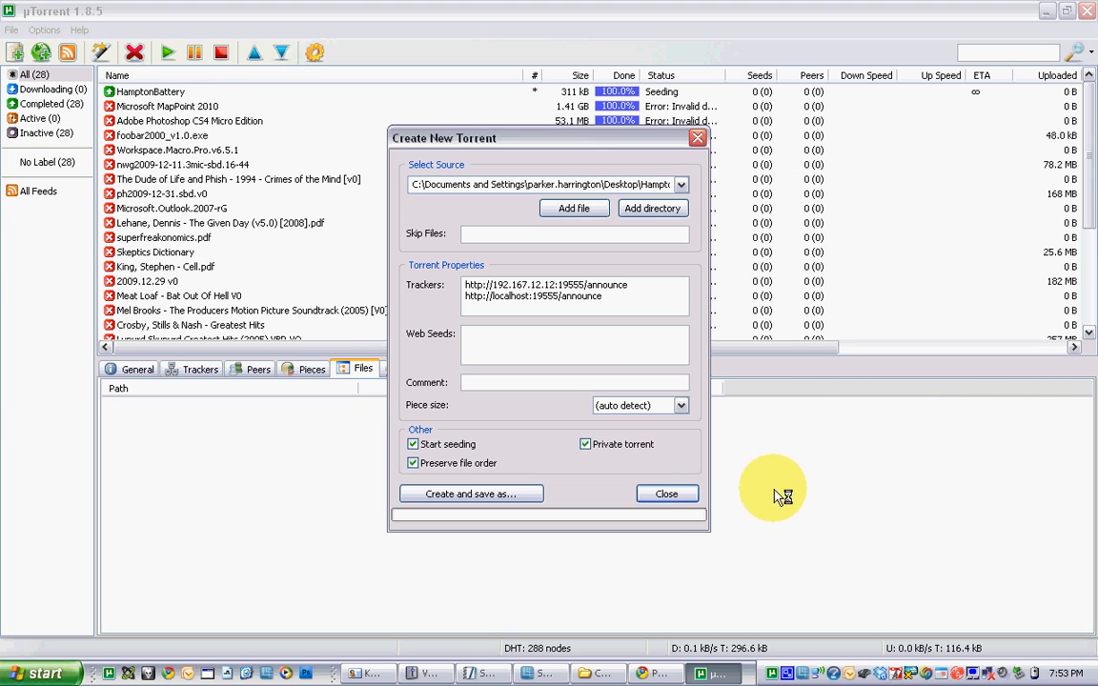
left_click(666, 494)
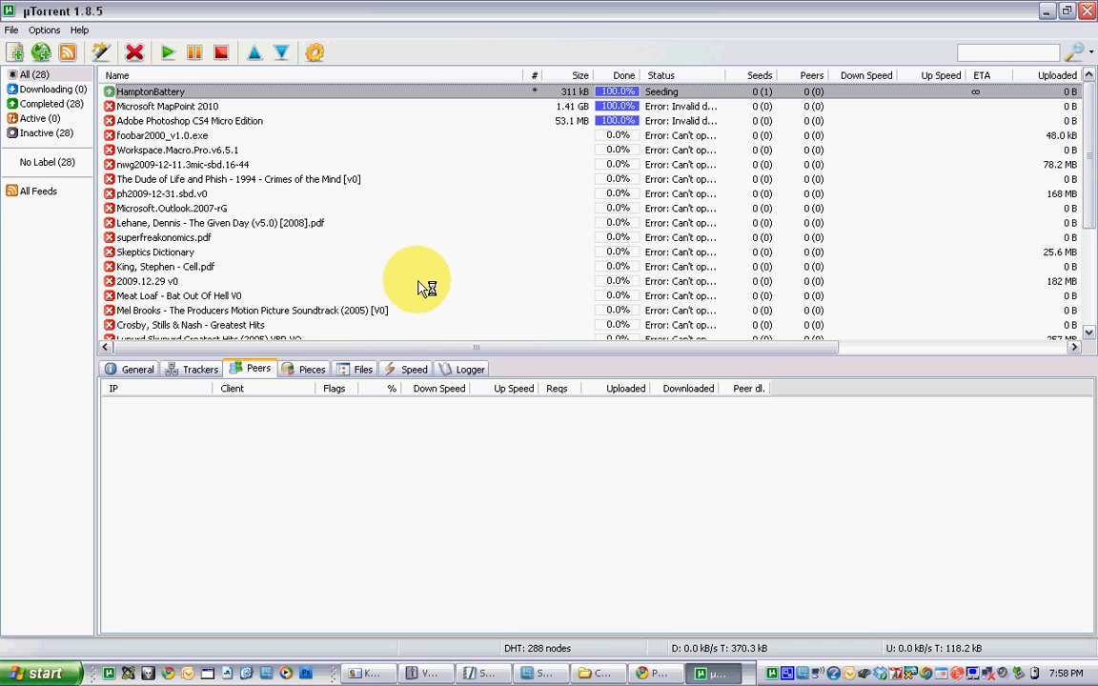
Step: Examine the HamptonBattery torrent's status and peer information in the torrent list
left_click(133, 107)
left_click(134, 93)
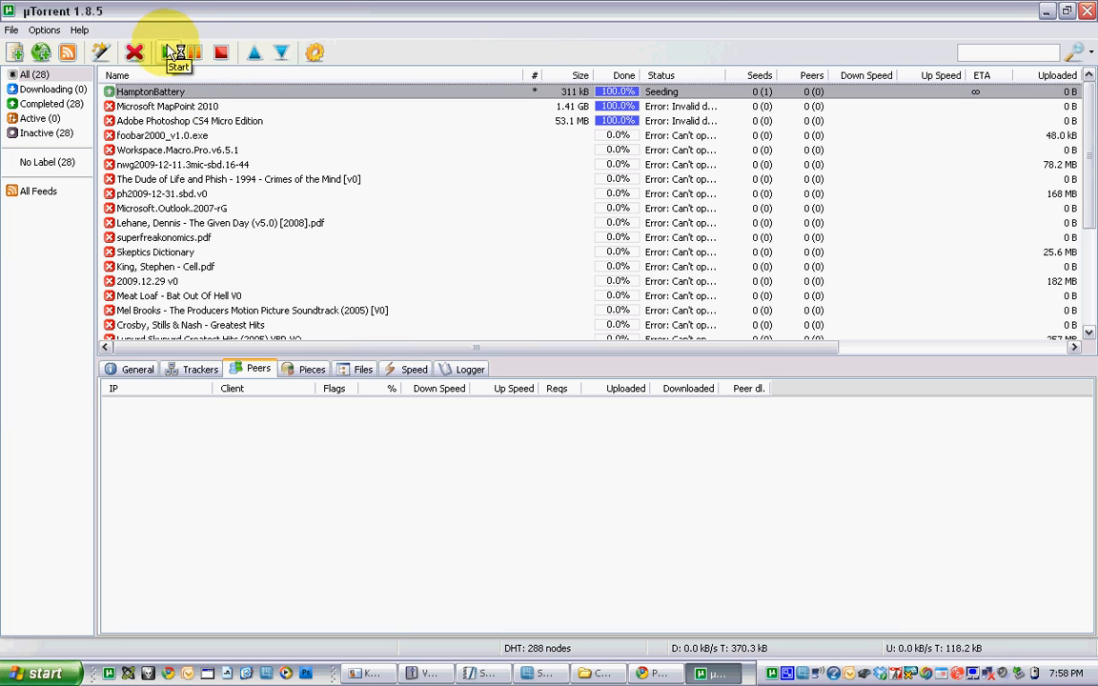
left_click(161, 107)
left_click(148, 92)
left_click(148, 107)
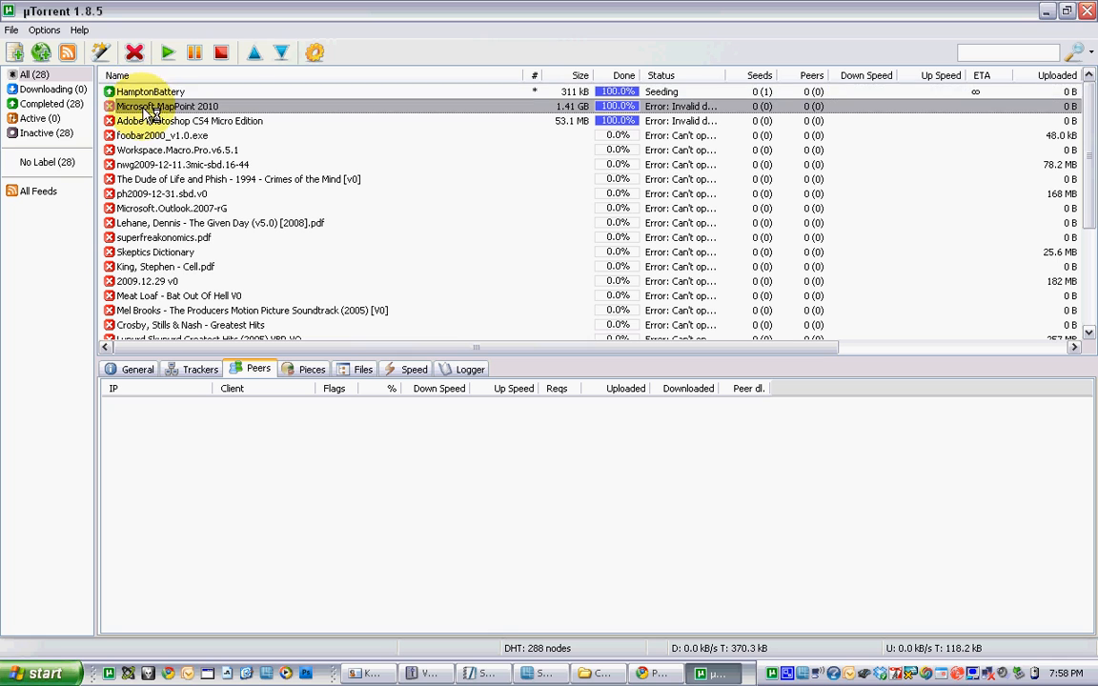
left_click(136, 91)
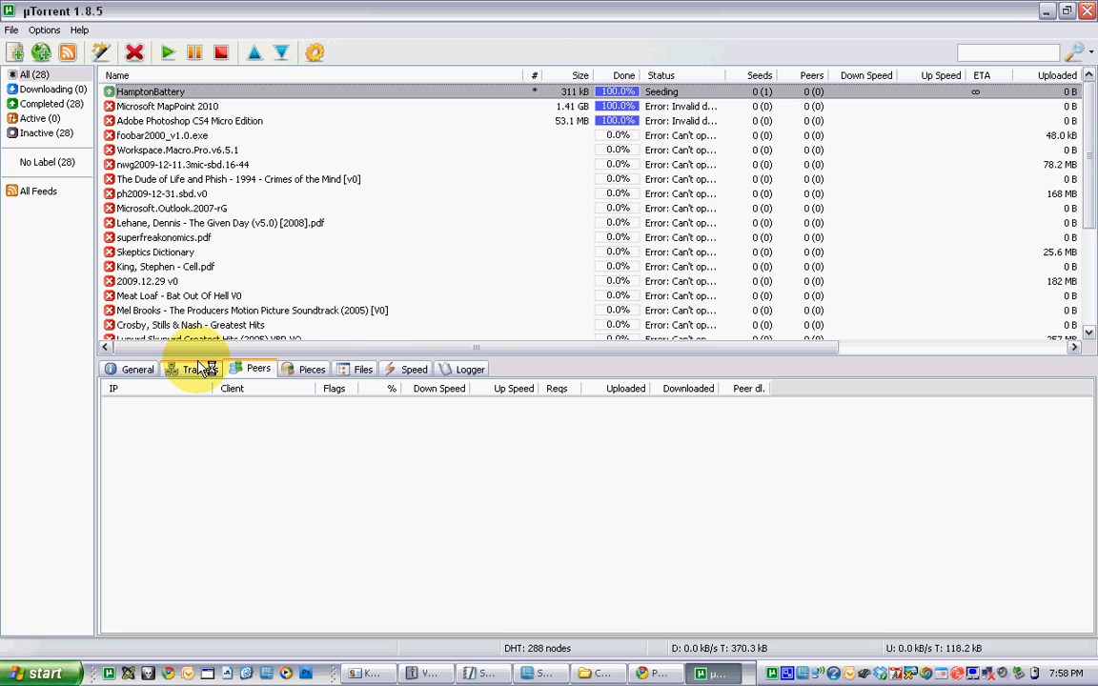
left_click(227, 166)
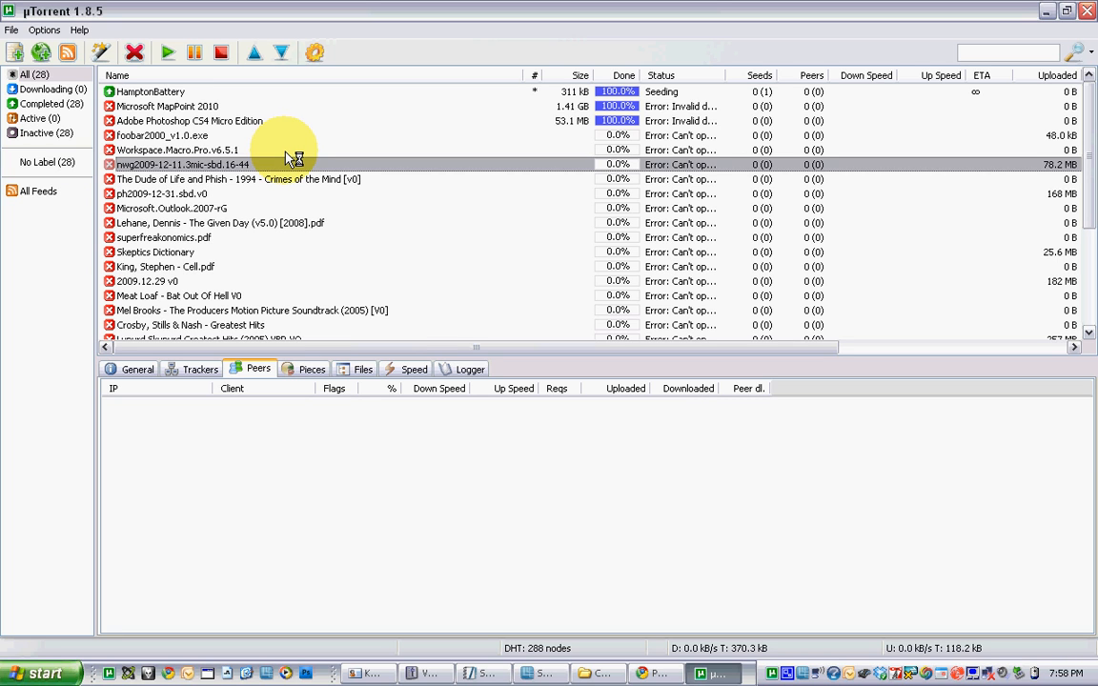
left_click(143, 92)
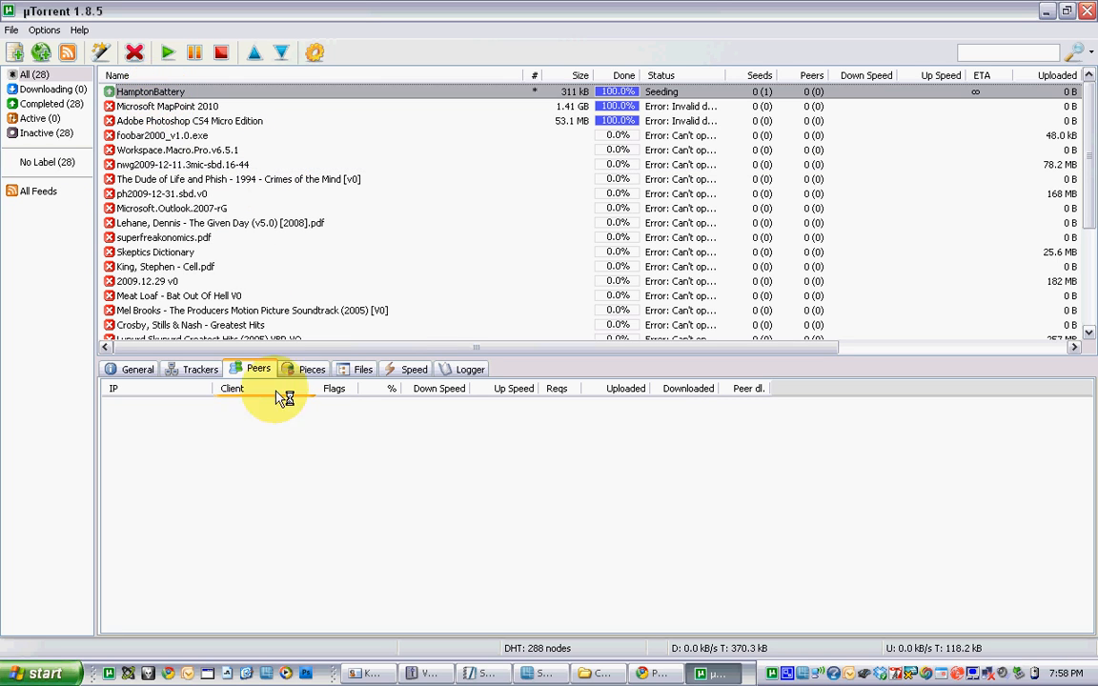
Step: Show the desktop and move the HamptonBattery3.torrent file to an empty area near the middle
left_click(259, 674)
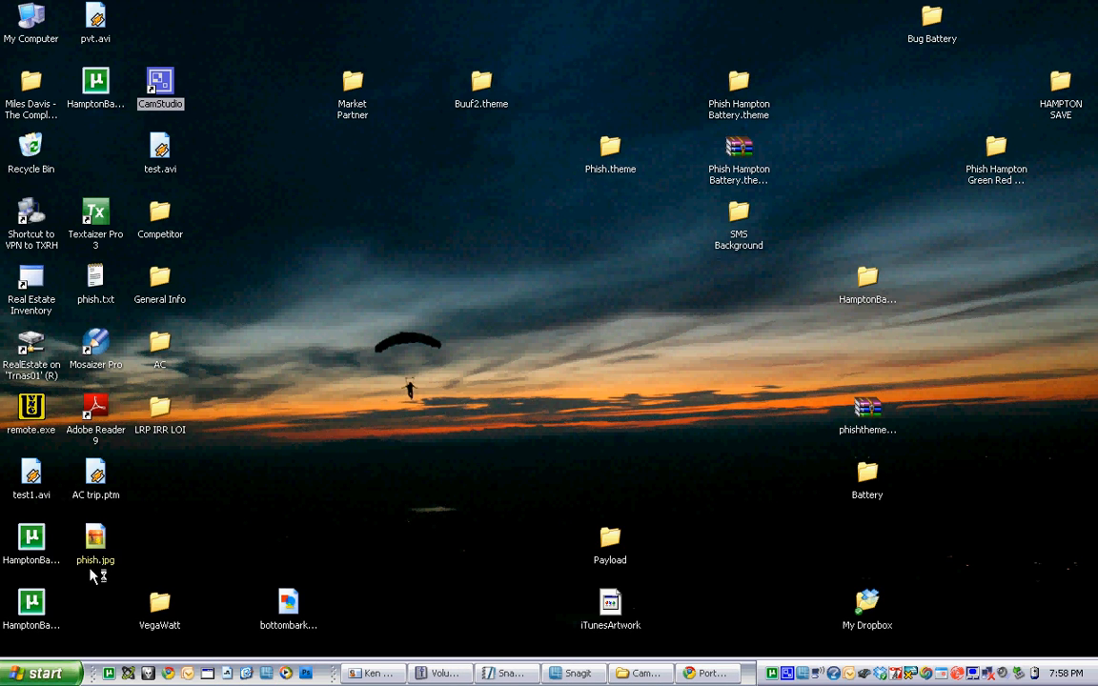
left_click_drag(32, 602, 416, 339)
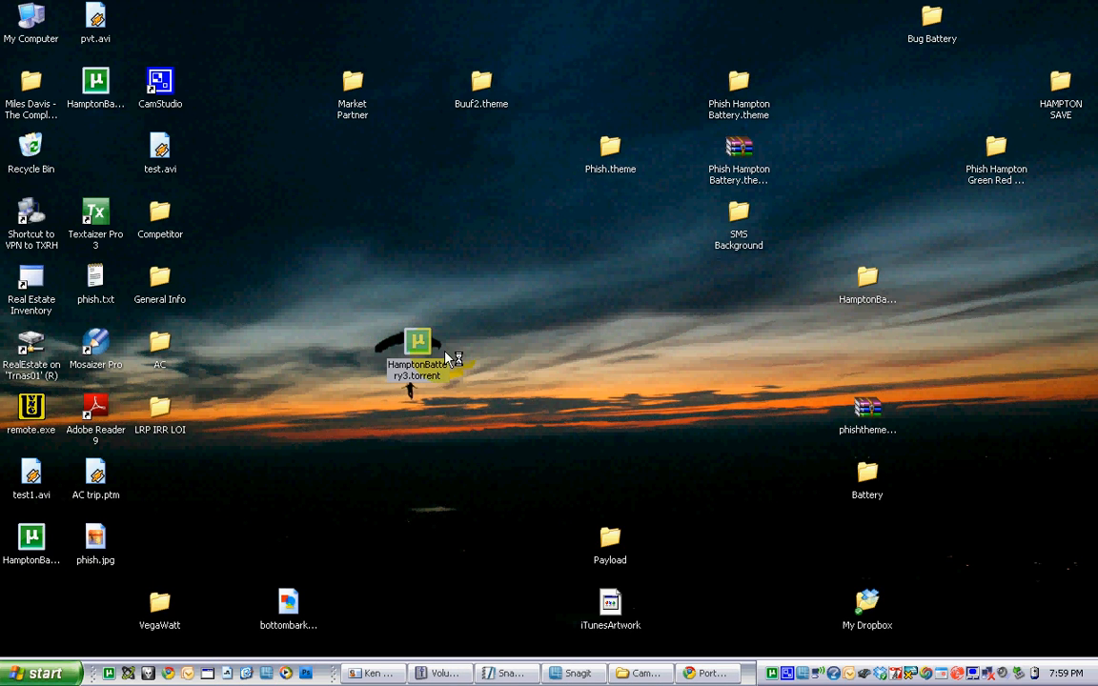